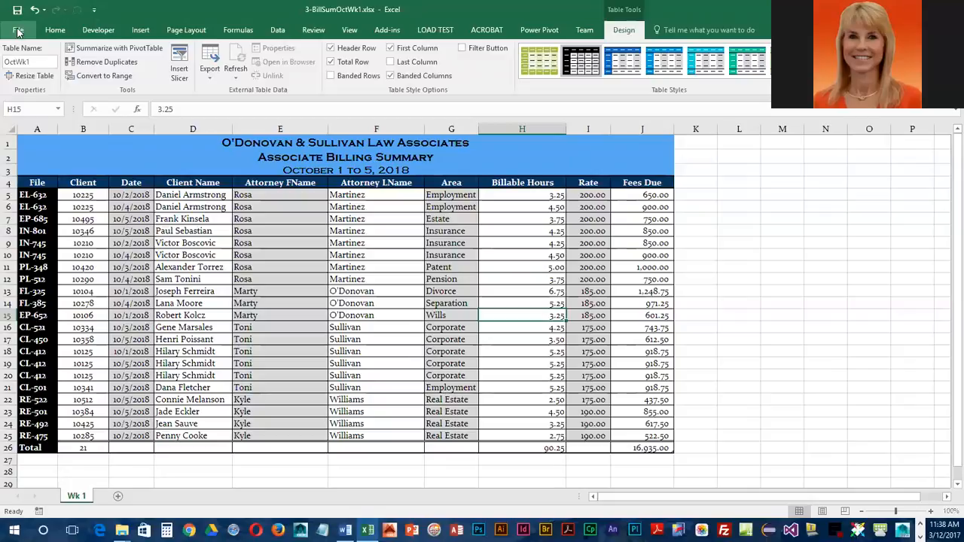
Save a copy of the workbook as 3-BillSumOctWk1-2 in the EL2C3 folder, replacing the existing file.
left_click(18, 32)
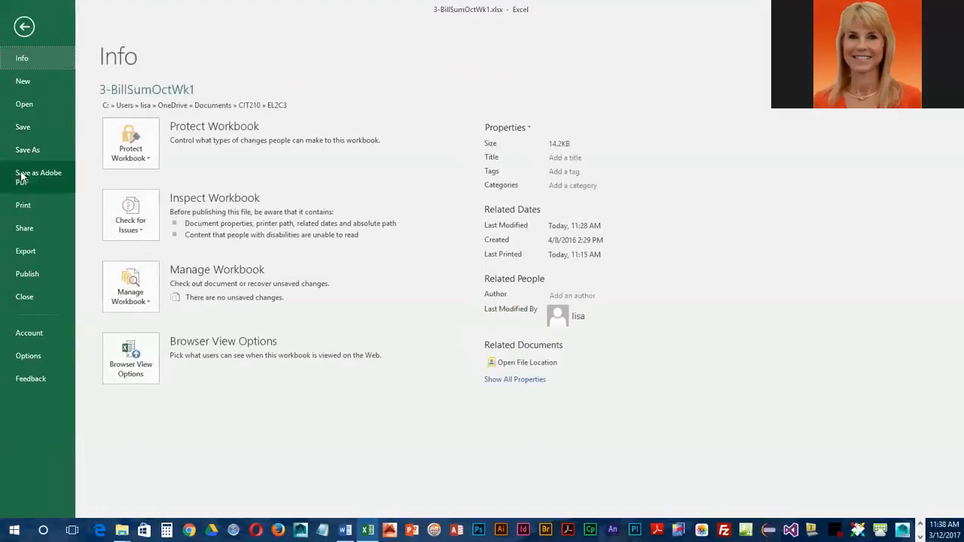
left_click(30, 149)
left_click(364, 108)
left_click(363, 107)
type("-2")
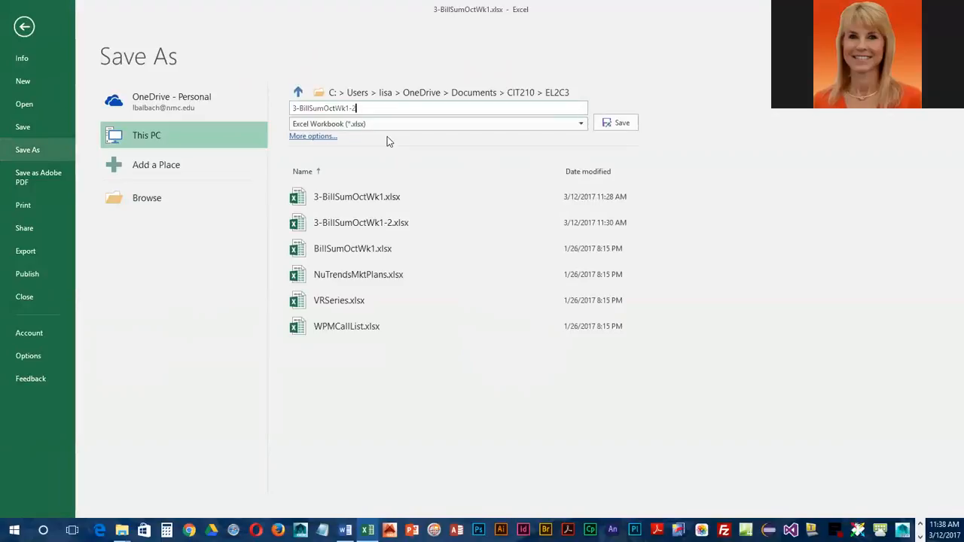
key("Return")
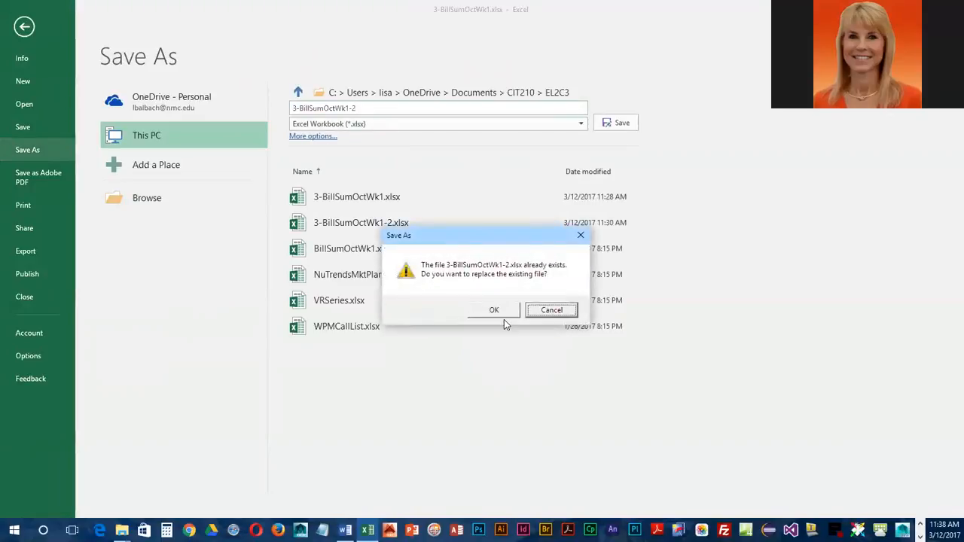
left_click(493, 309)
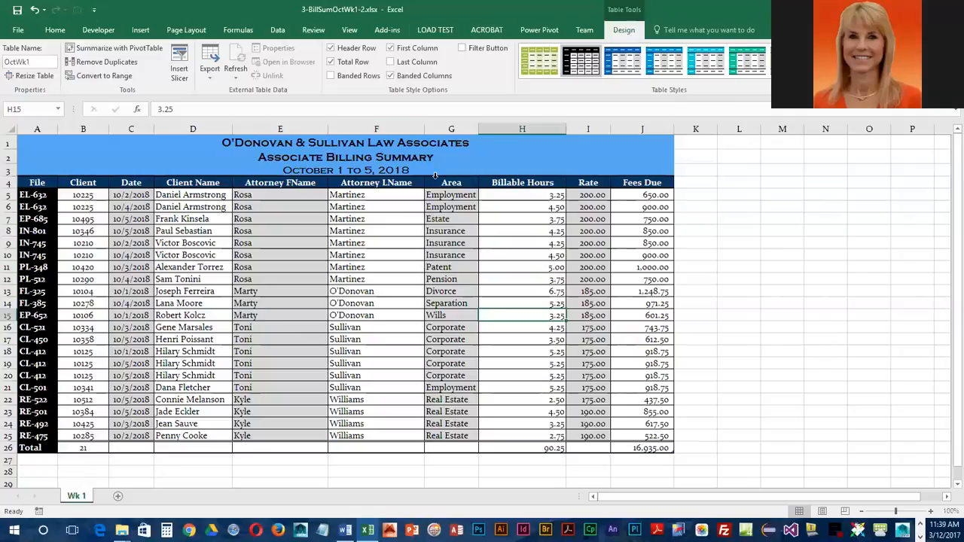
Display the filter buttons in the header row of the billing table.
left_click(461, 48)
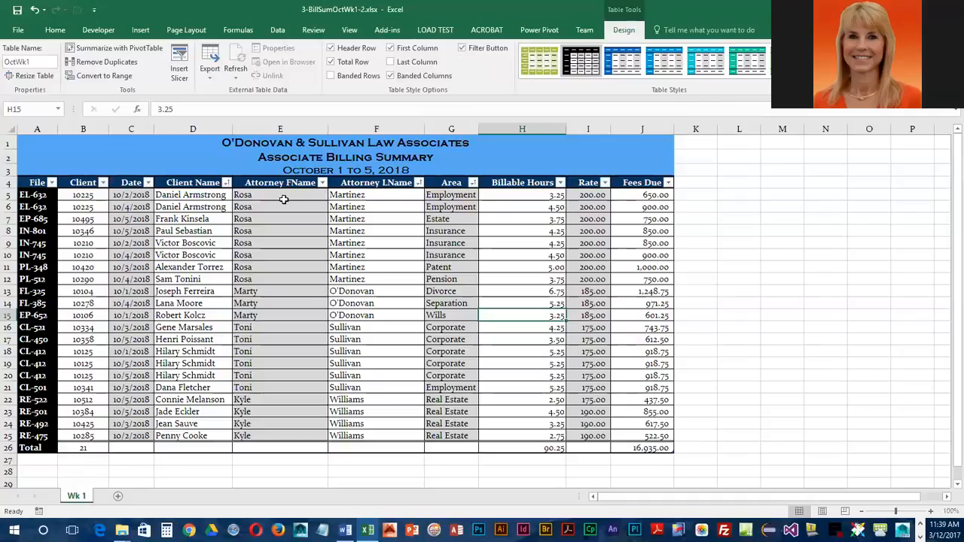
left_click(201, 246)
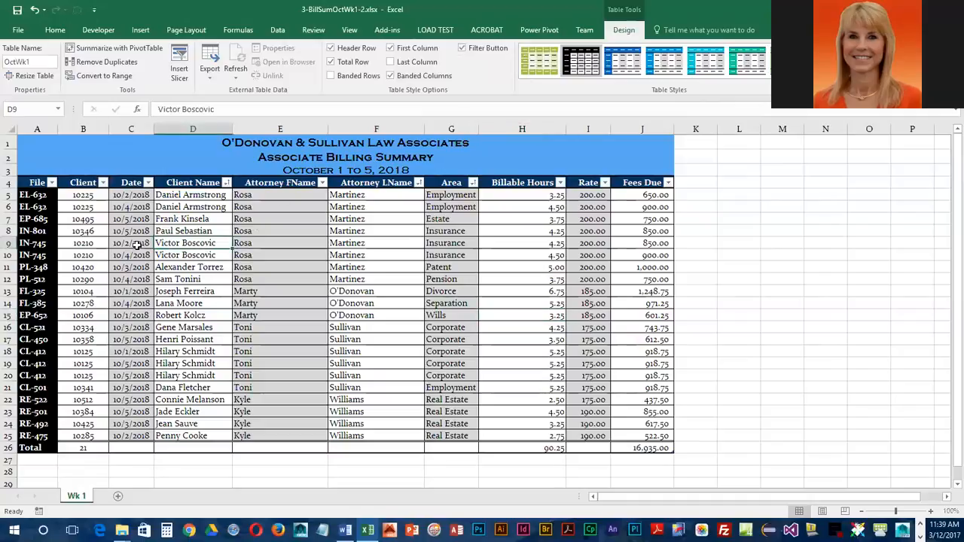
left_click(140, 294)
left_click(133, 232)
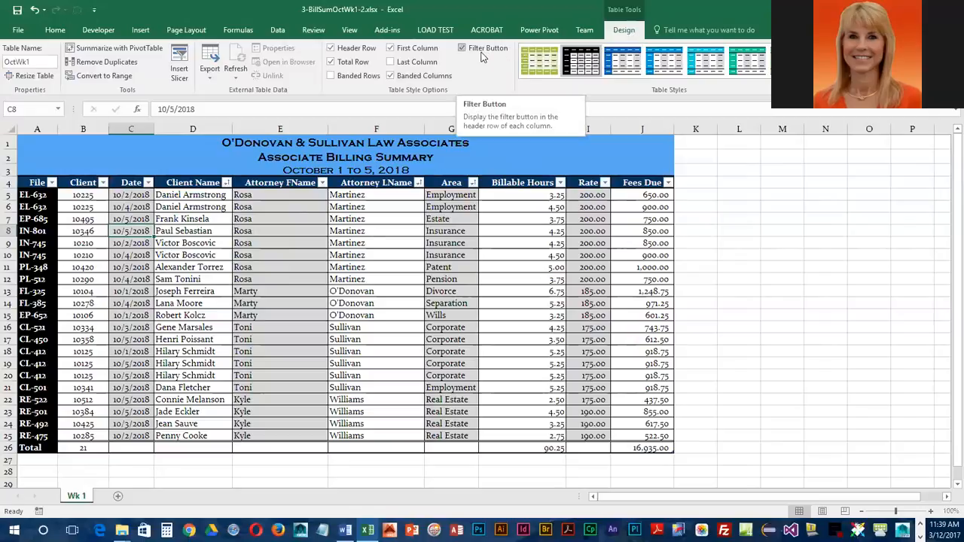
Sort the billing table by the Client Name column from A to Z.
left_click(64, 31)
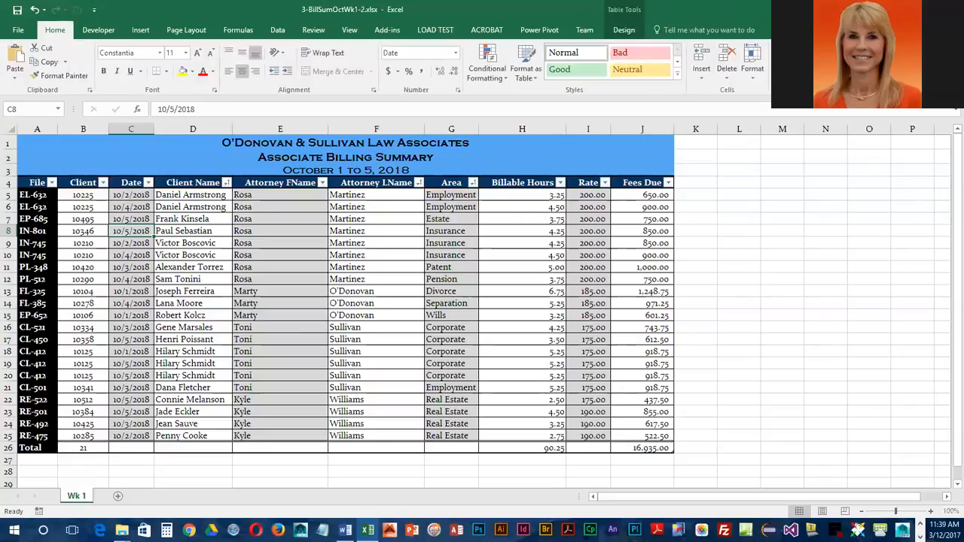
left_click(842, 66)
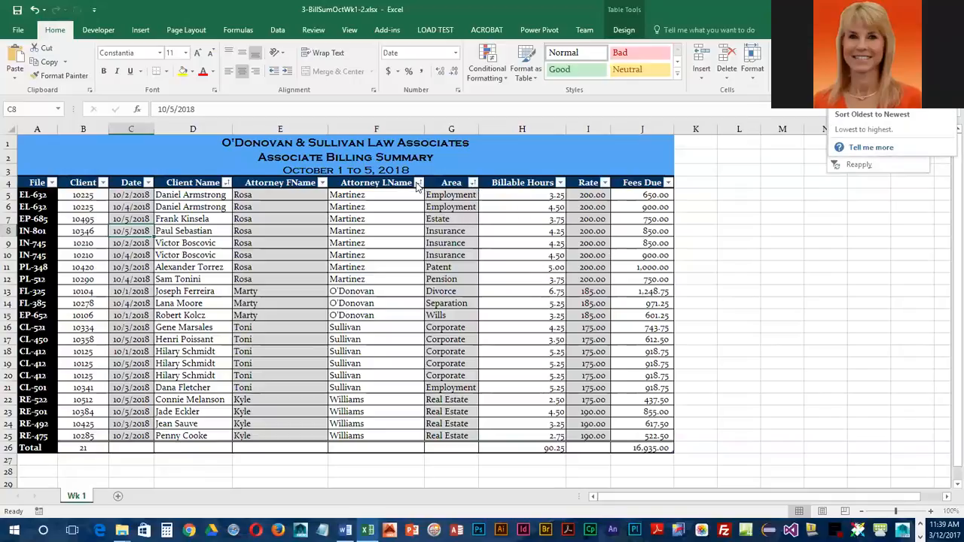
left_click(226, 183)
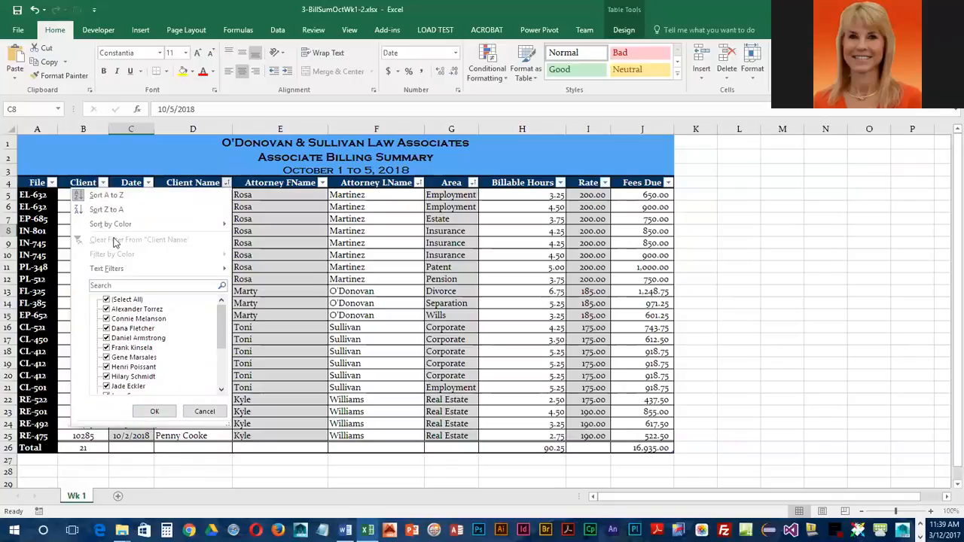
left_click(80, 197)
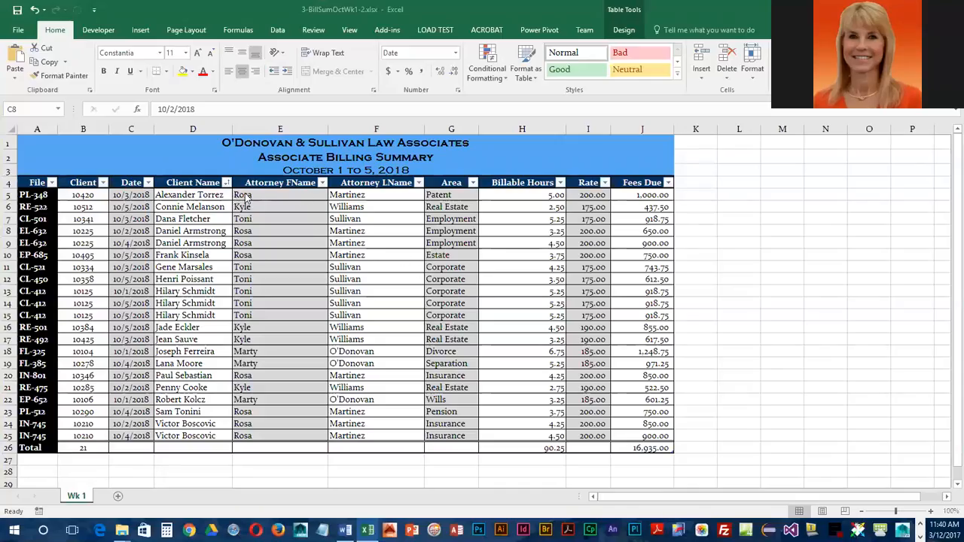
Reapply the A to Z sort on the Client Name column.
left_click(842, 66)
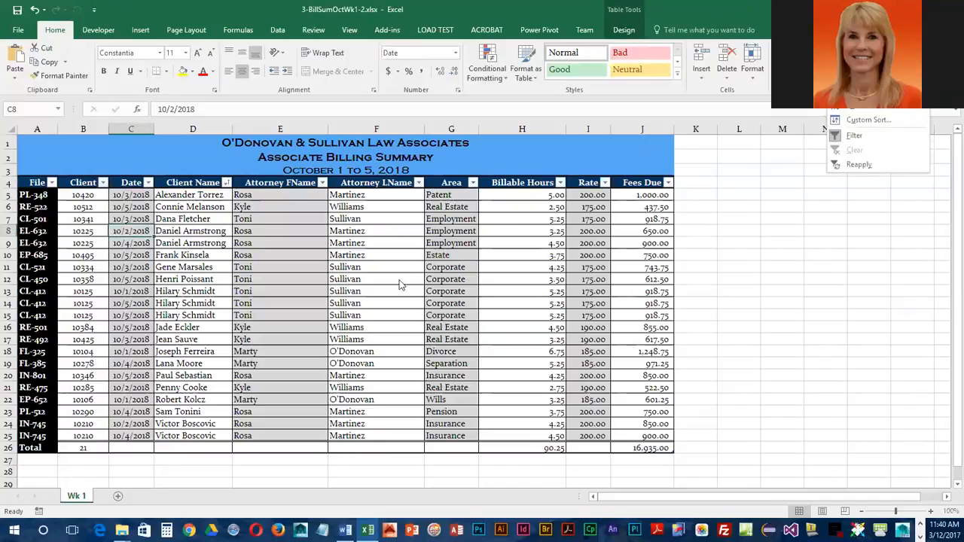
left_click(227, 187)
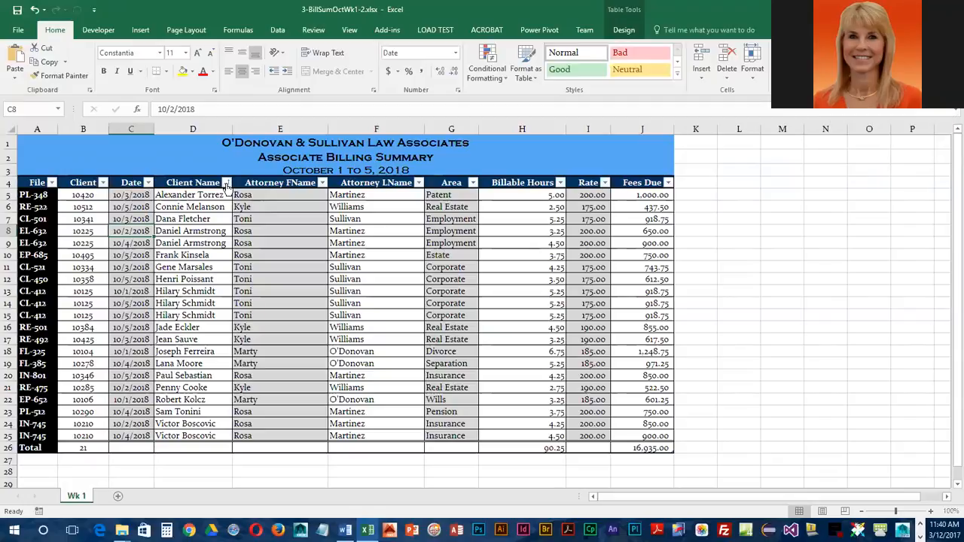
left_click(226, 184)
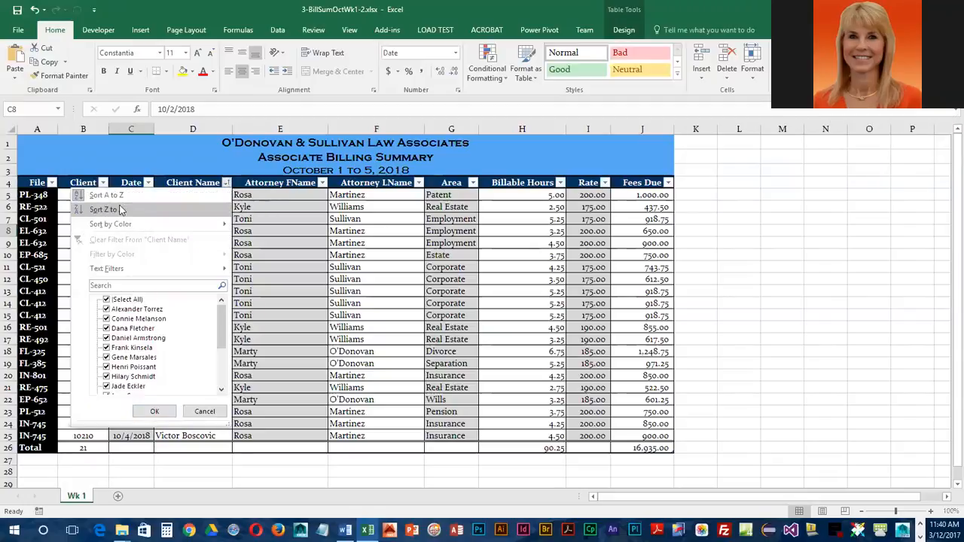
left_click(76, 197)
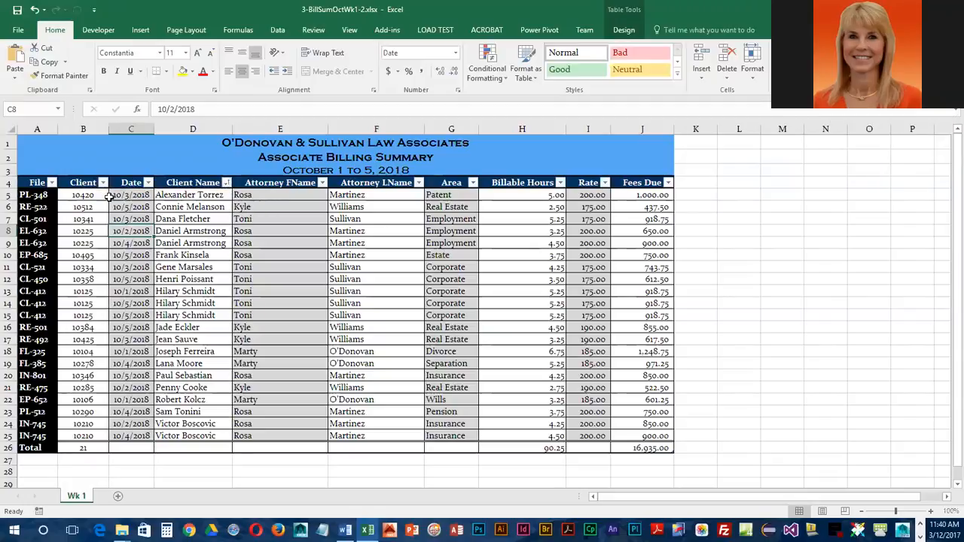
left_click(226, 184)
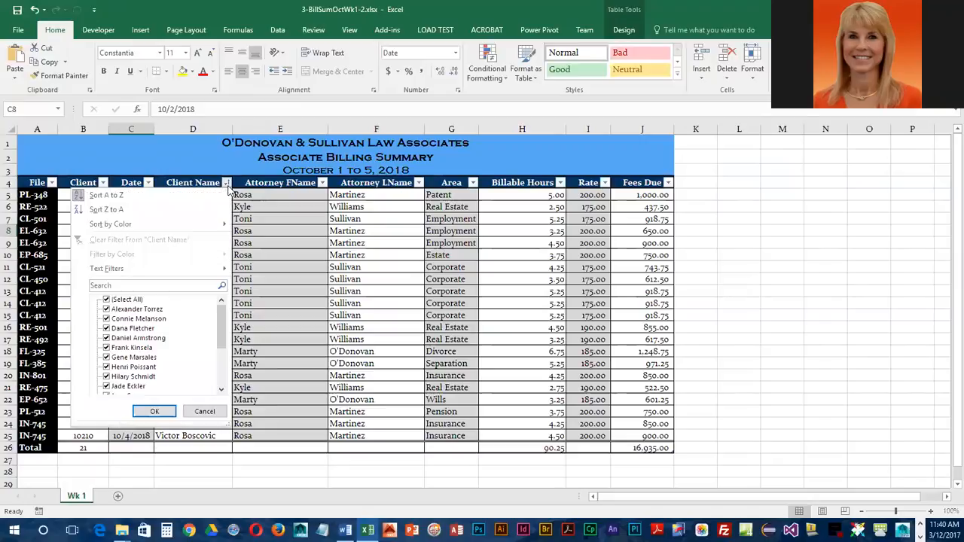
left_click(79, 196)
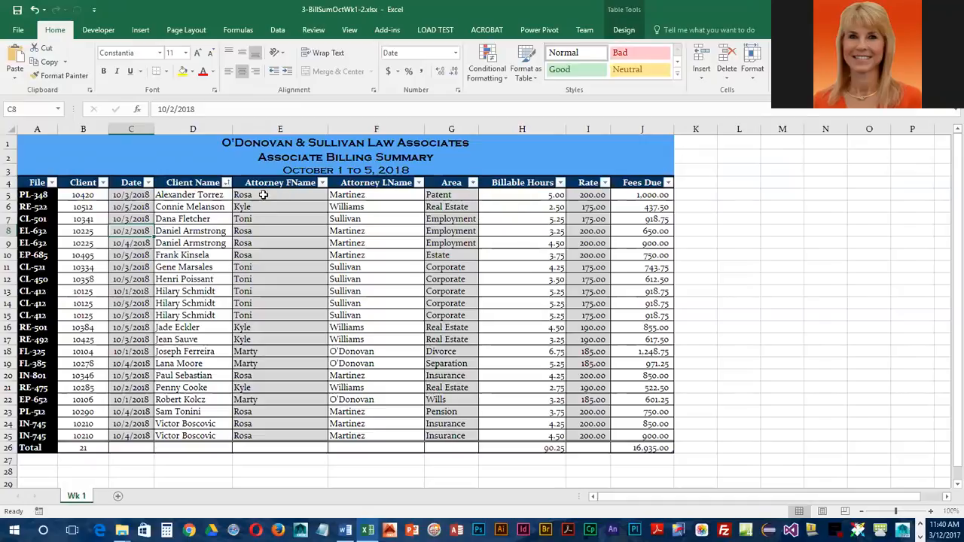
left_click(227, 184)
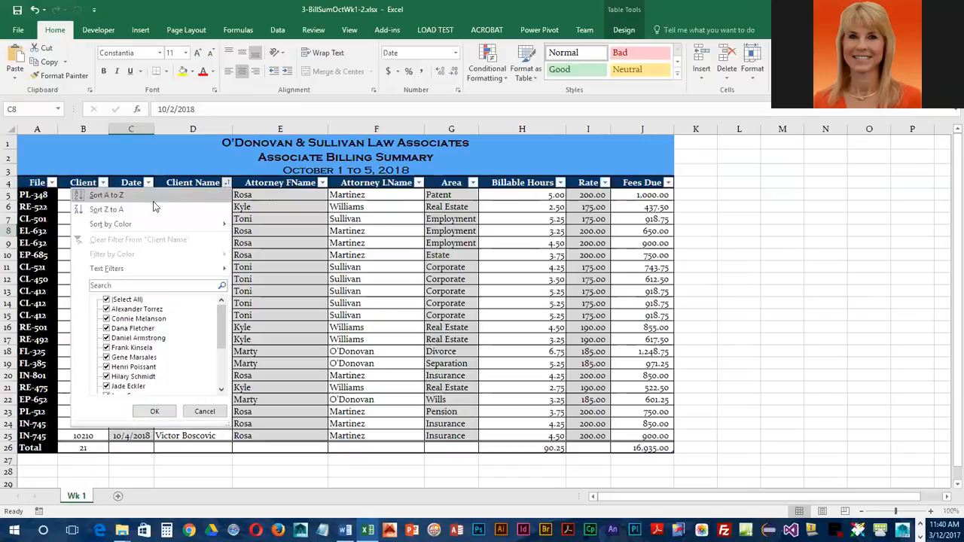
left_click(79, 195)
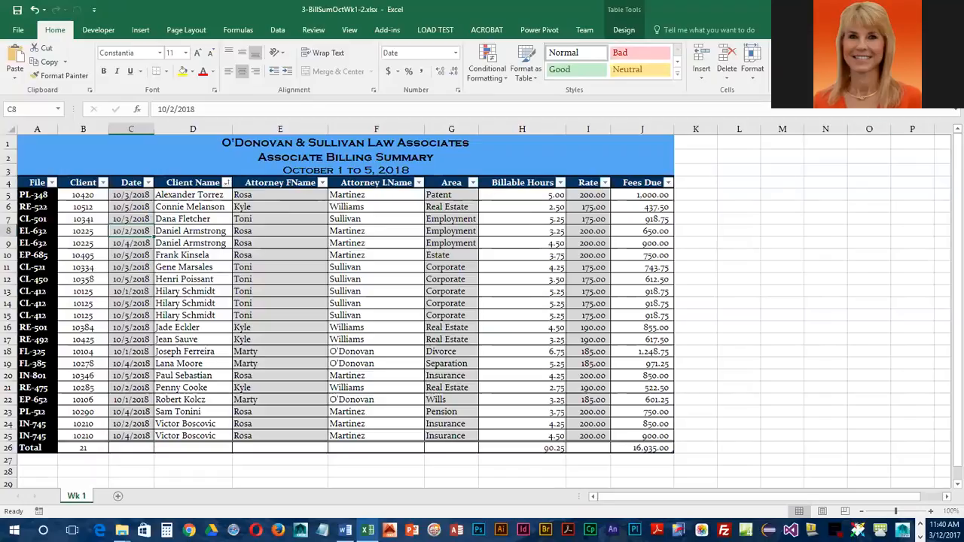
Start a custom sort of the table with Date, oldest to newest, as the first sort level.
left_click(843, 66)
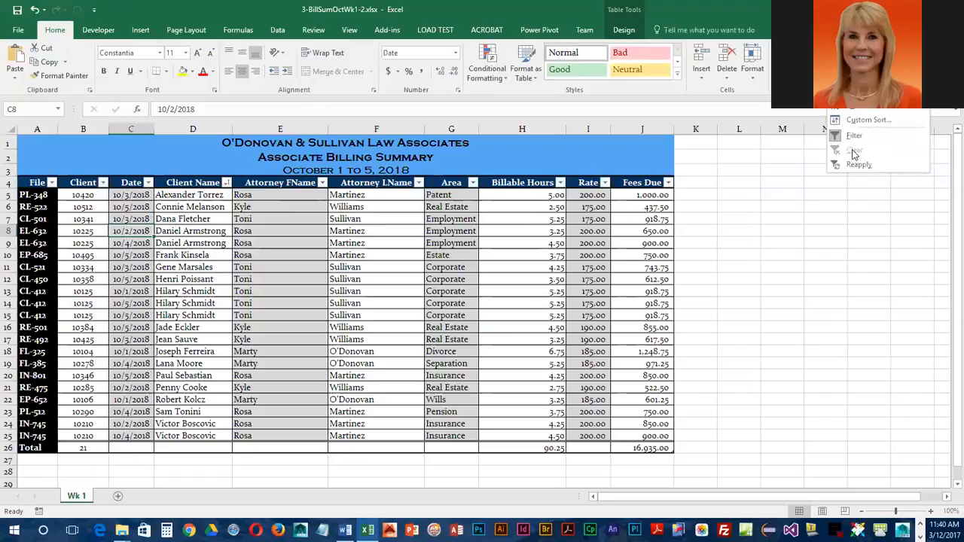
left_click(844, 66)
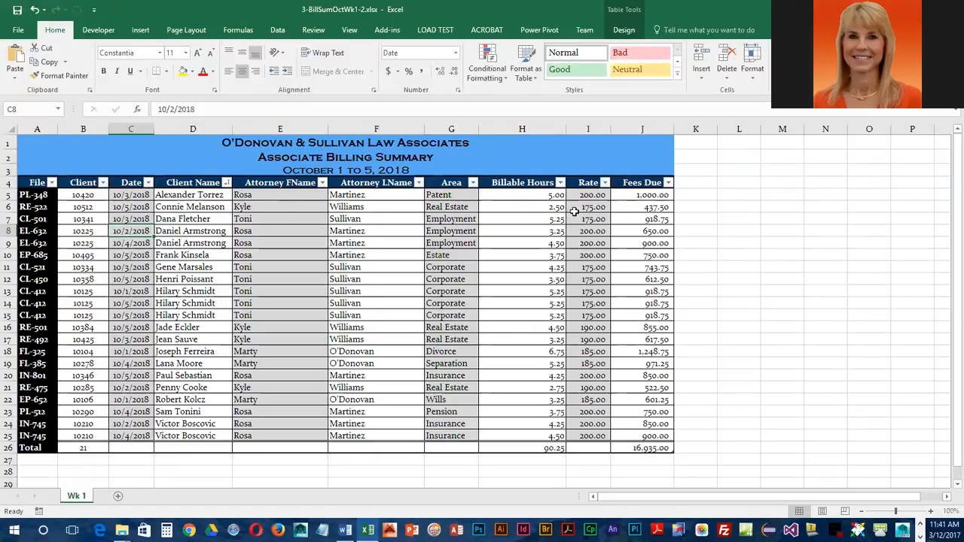
left_click(844, 67)
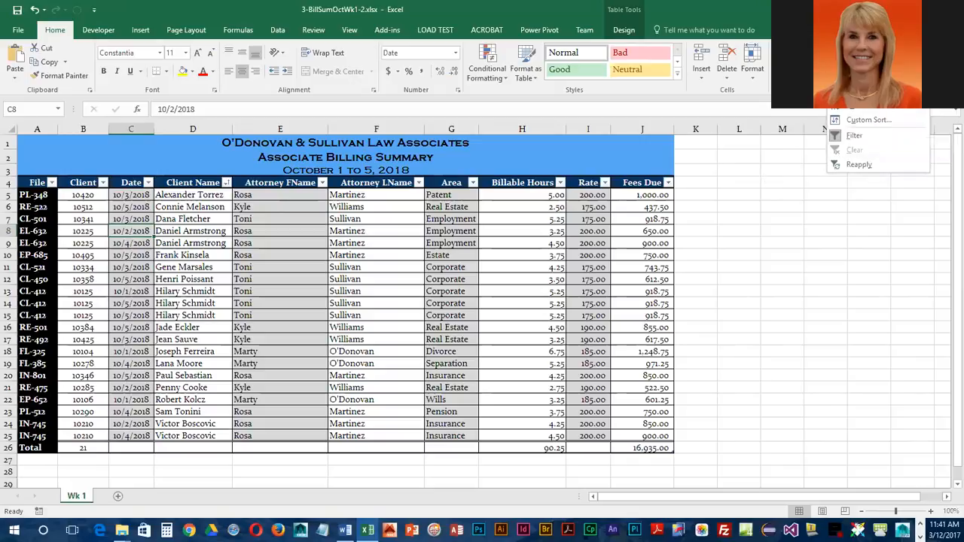
left_click(867, 121)
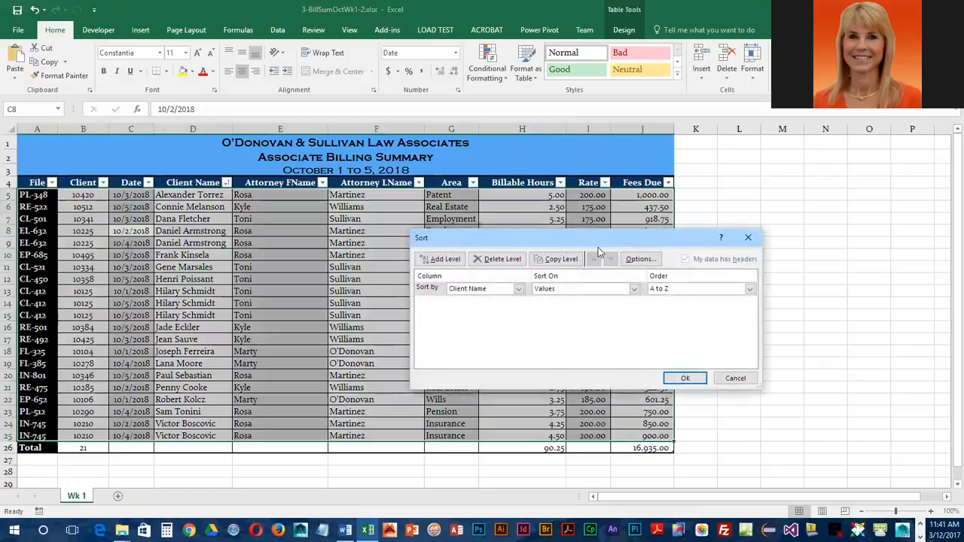
left_click_drag(600, 241, 629, 186)
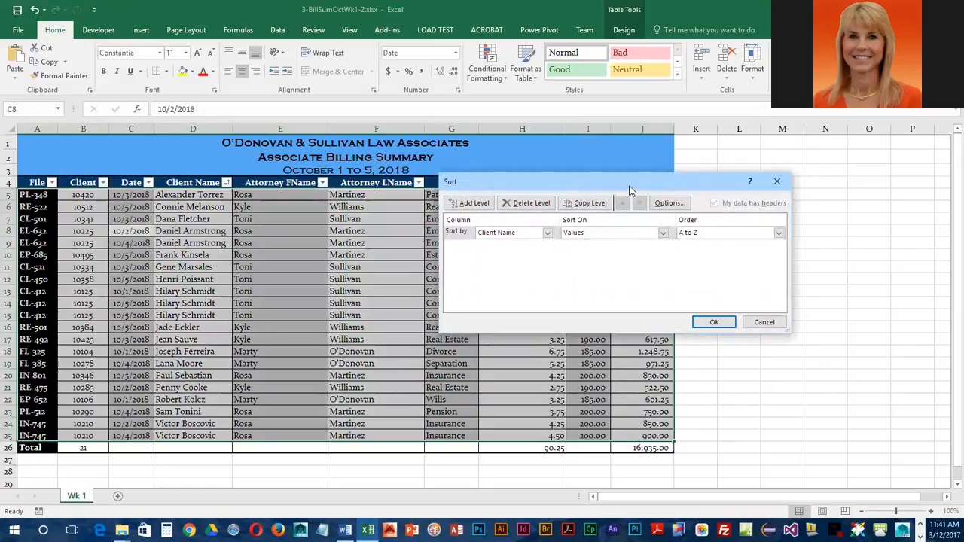
left_click(548, 233)
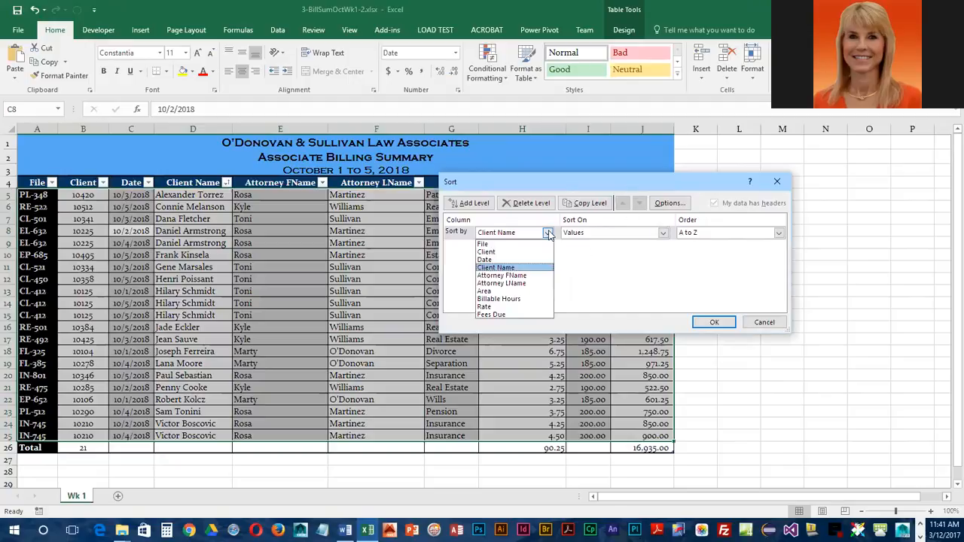
left_click(550, 259)
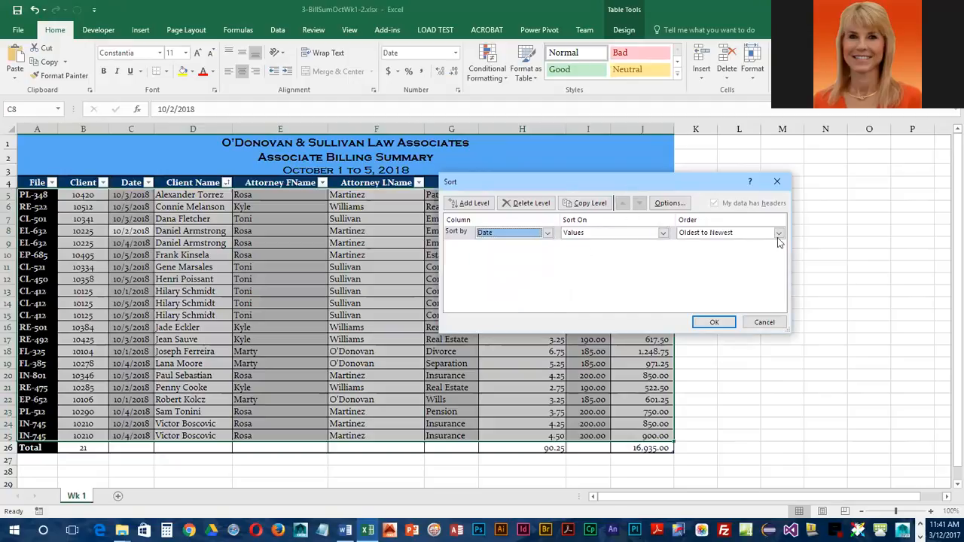
Add a second sort level on Client, smallest to largest, and apply the custom sort.
left_click(470, 203)
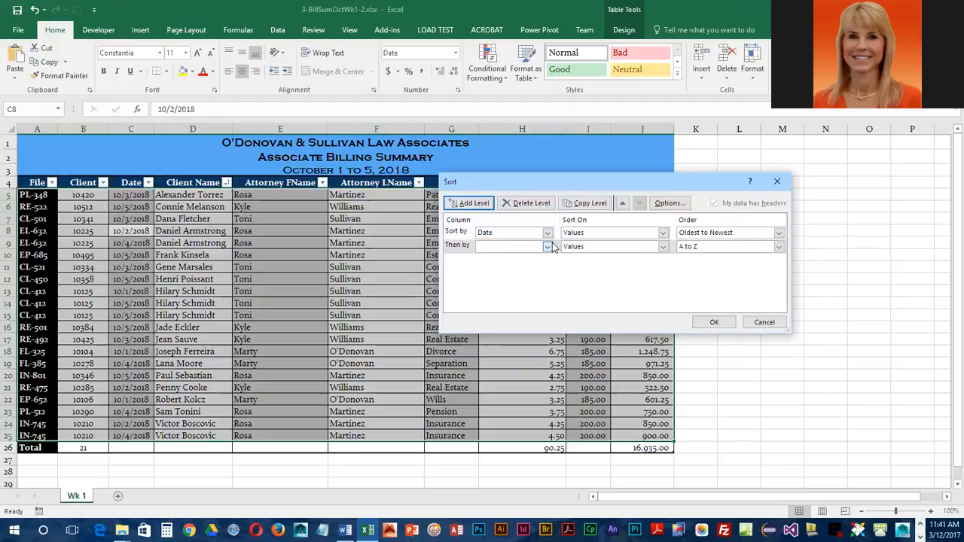
left_click(548, 247)
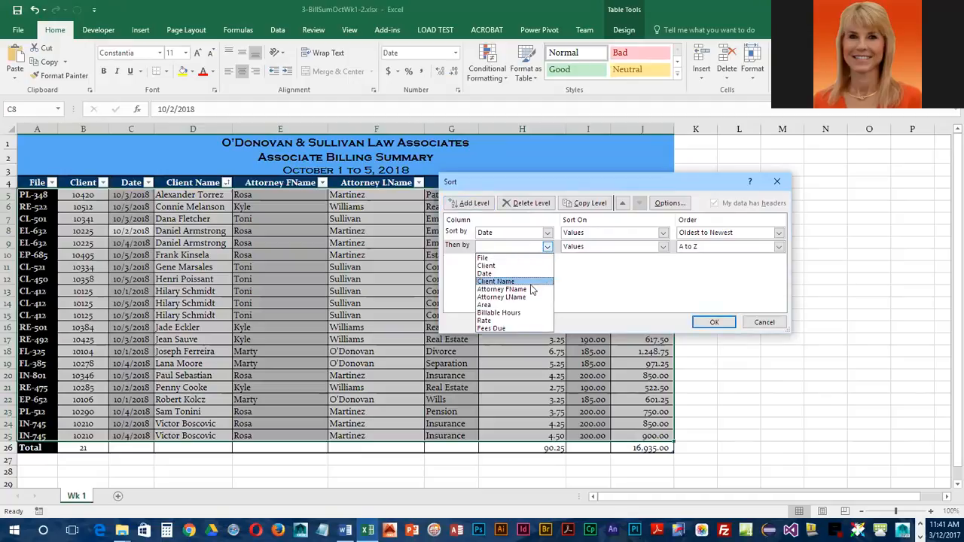
left_click(531, 283)
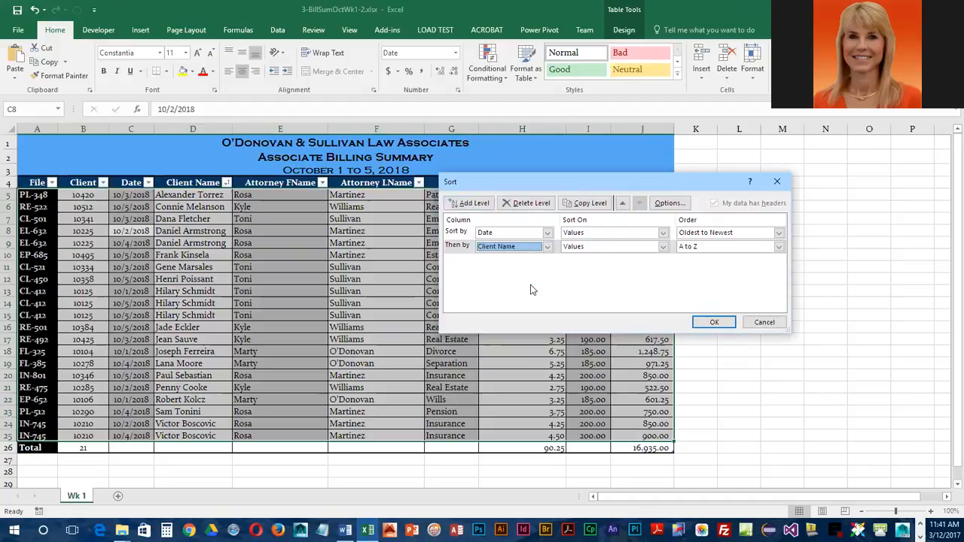
left_click(548, 247)
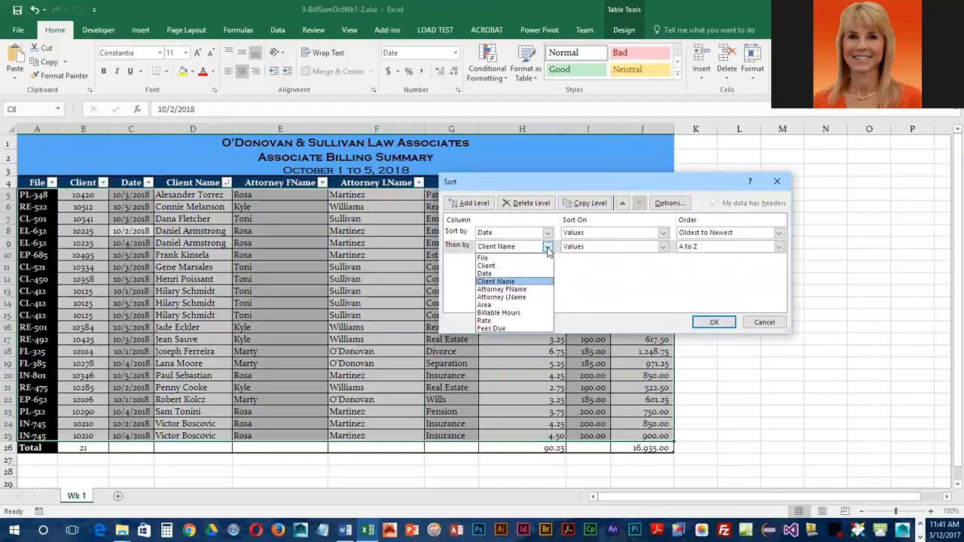
left_click(493, 265)
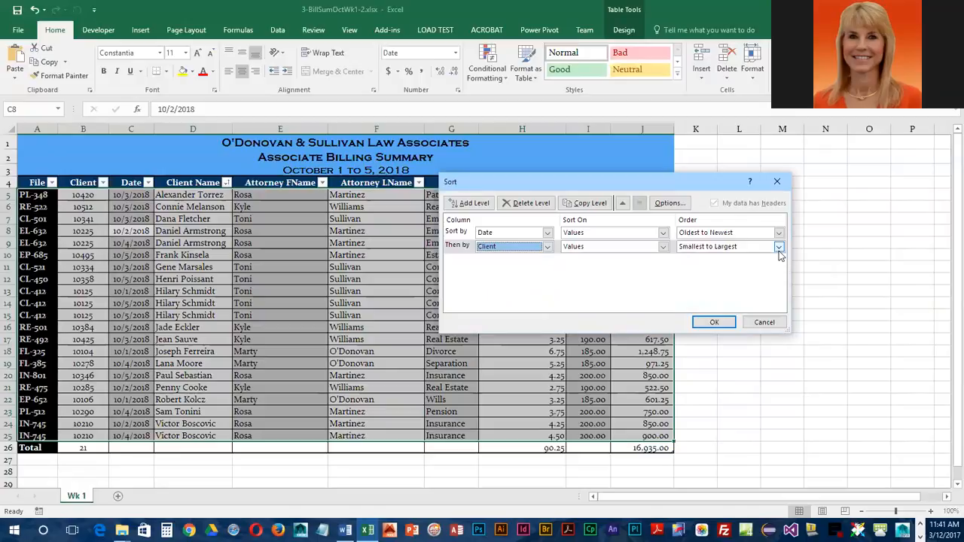
left_click(715, 322)
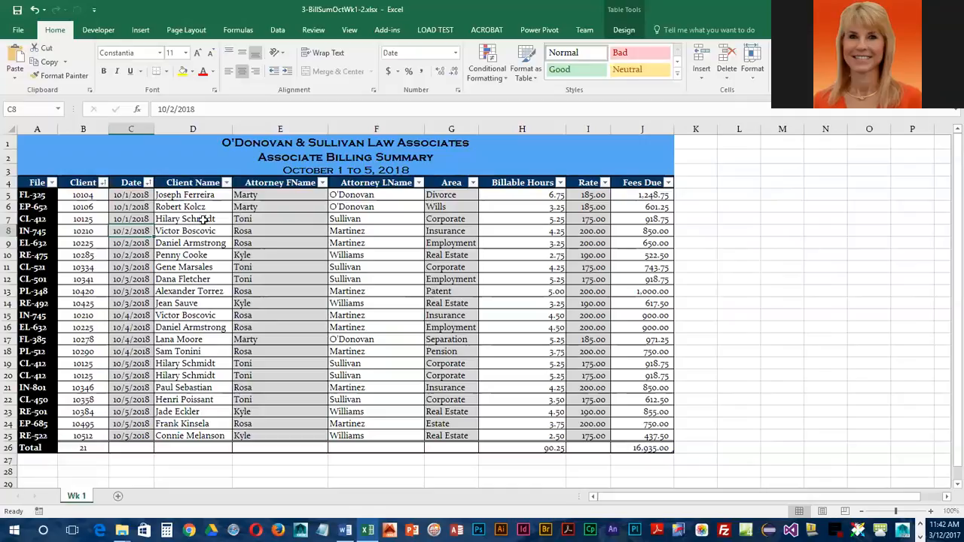
Insert a blank column between the Client Name and Attorney FName columns.
right_click(280, 129)
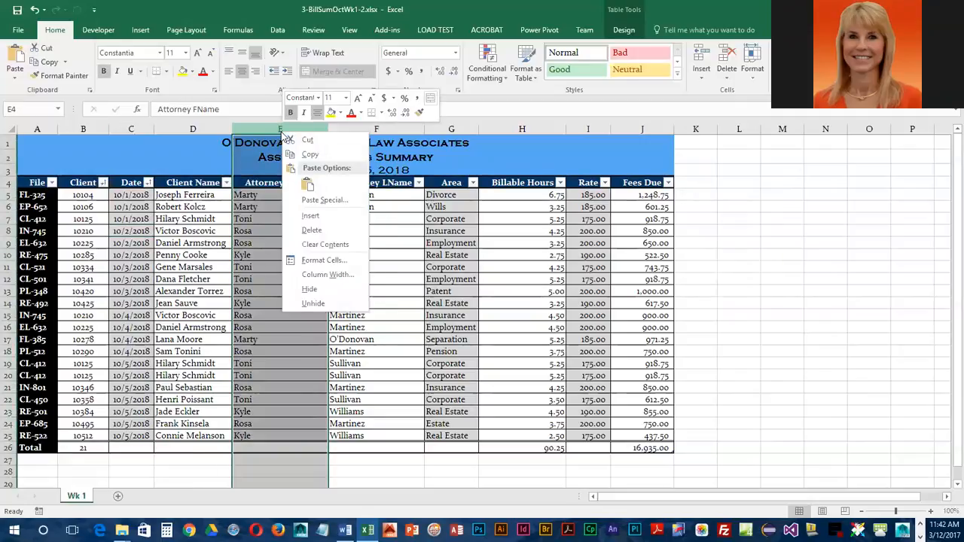
left_click(303, 219)
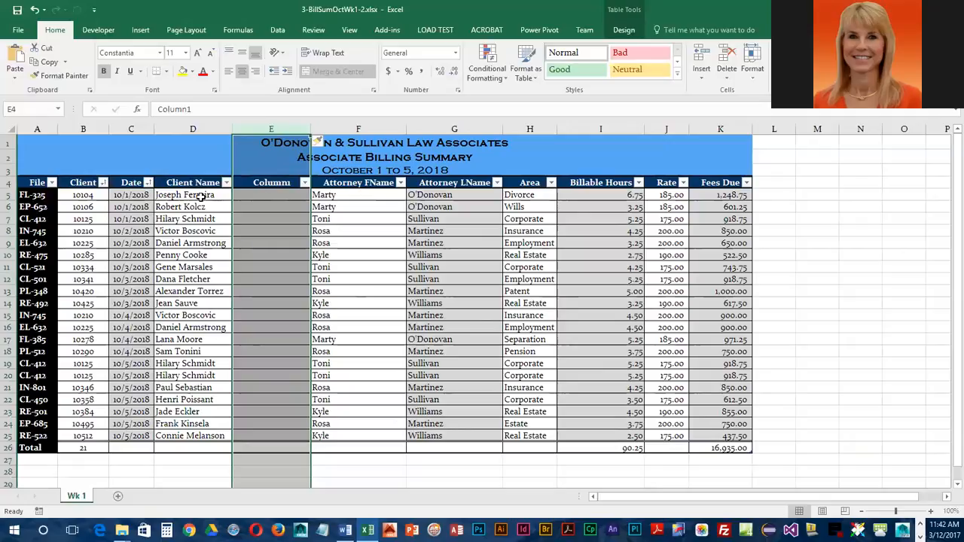
Start Text to Columns on the client names in D5:D25, with Delimited as the original data type.
left_click_drag(189, 195, 215, 435)
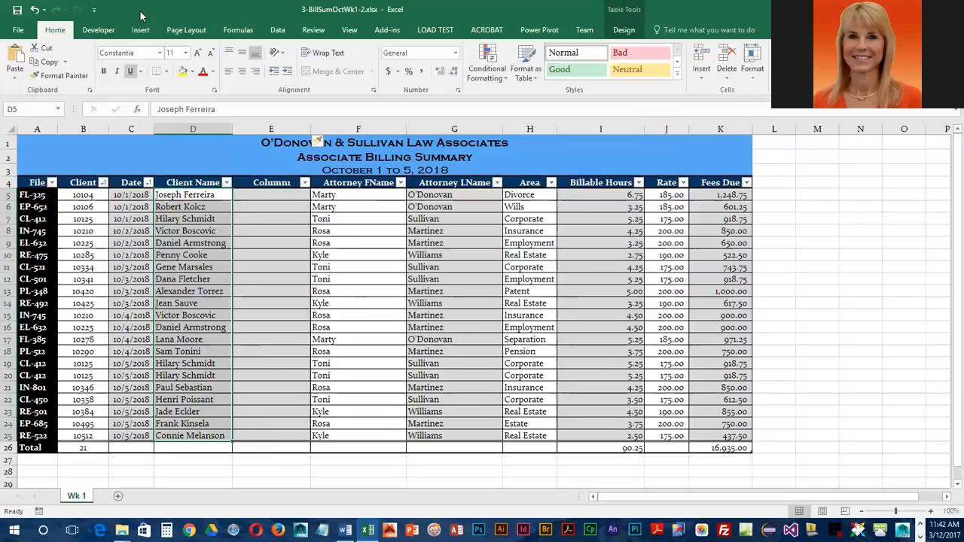
left_click(278, 30)
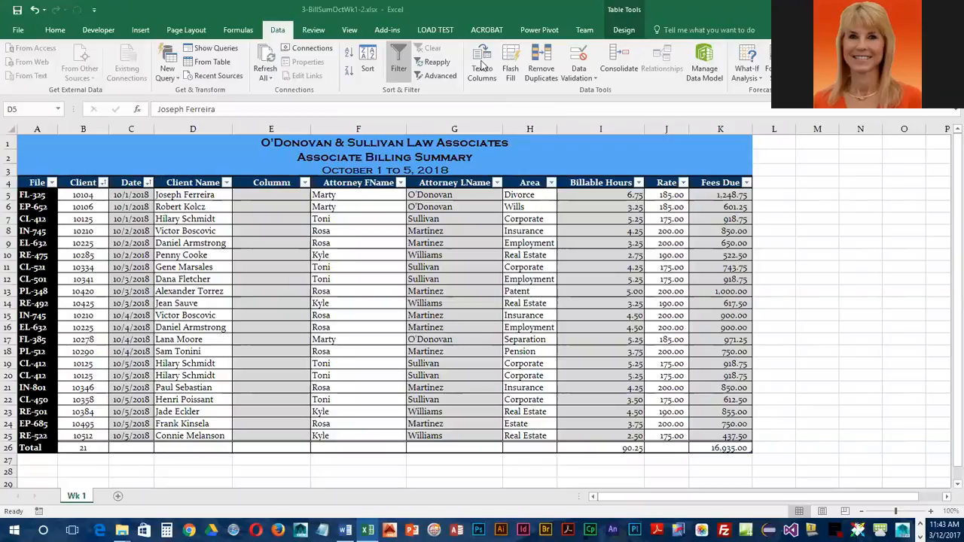
left_click(482, 67)
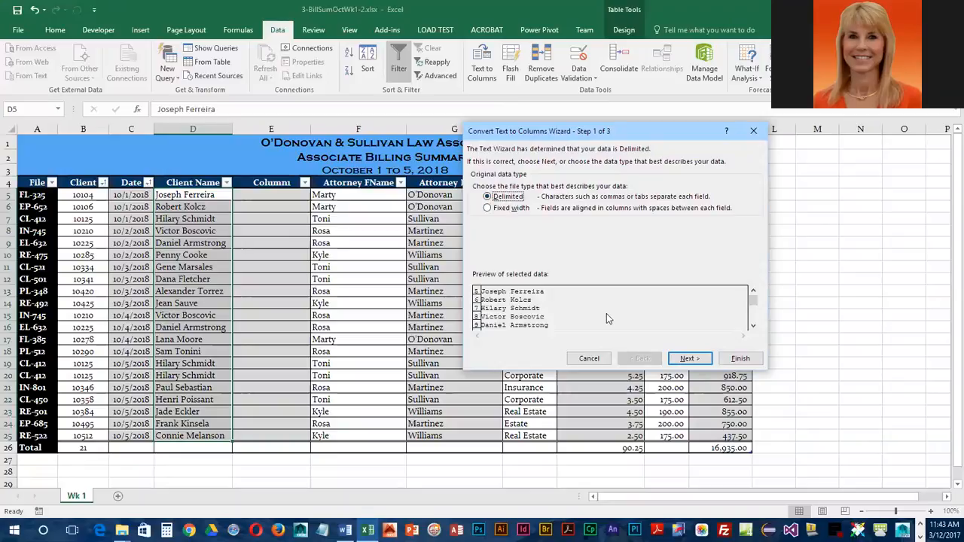
left_click(677, 359)
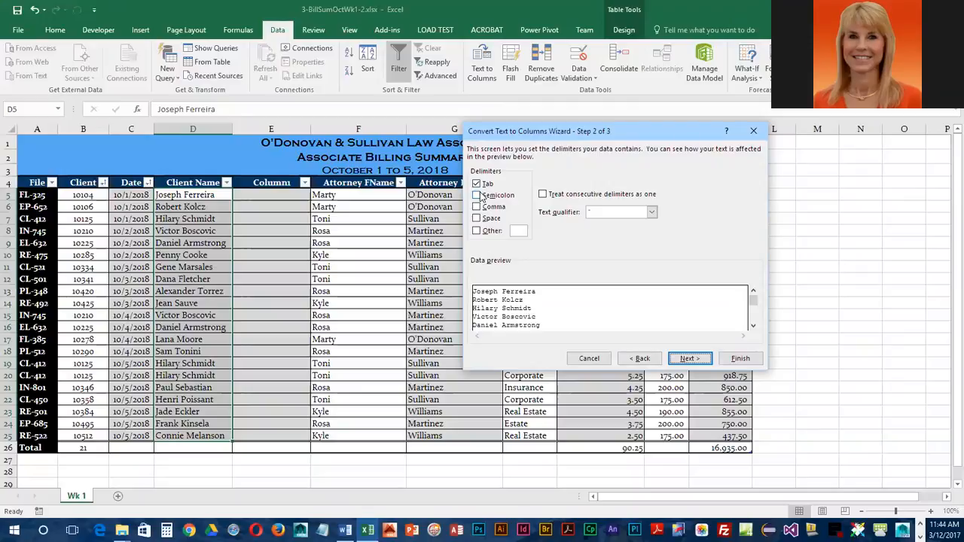
Add Space as a delimiter for splitting the names, keeping Tab enabled as well.
left_click(480, 220)
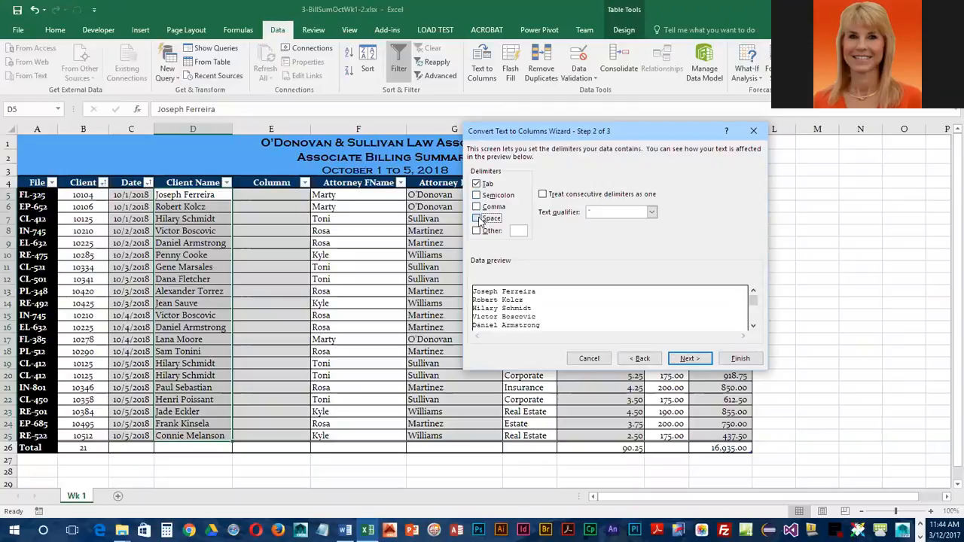
left_click(480, 184)
left_click(477, 185)
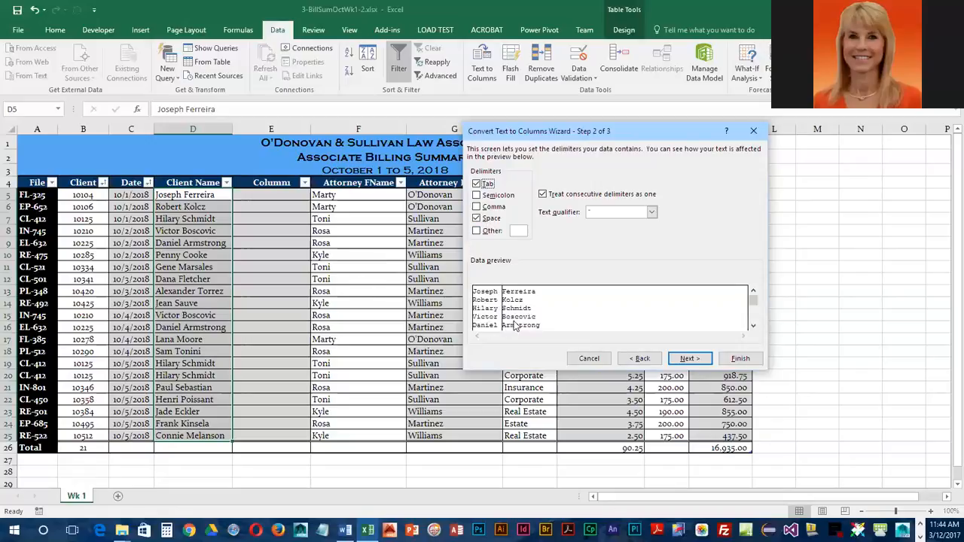
Check the split of all client names in the data preview and finish the text-to-columns conversion.
left_click(753, 326)
left_click(753, 326)
left_click(753, 326)
left_click(753, 326)
left_click(753, 326)
left_click(753, 326)
left_click(753, 326)
left_click(753, 326)
left_click(753, 326)
left_click(753, 326)
left_click(753, 326)
left_click(753, 326)
left_click(753, 327)
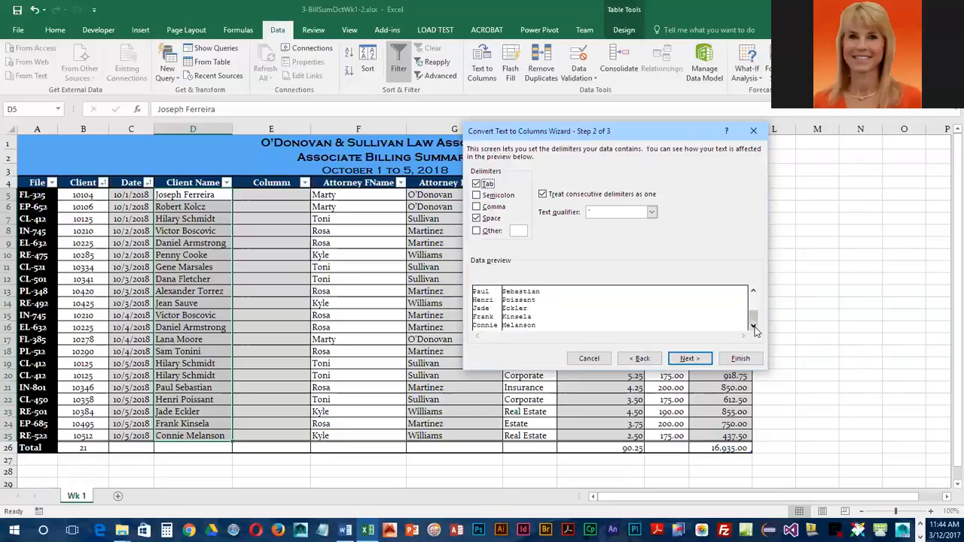
left_click_drag(754, 318, 756, 300)
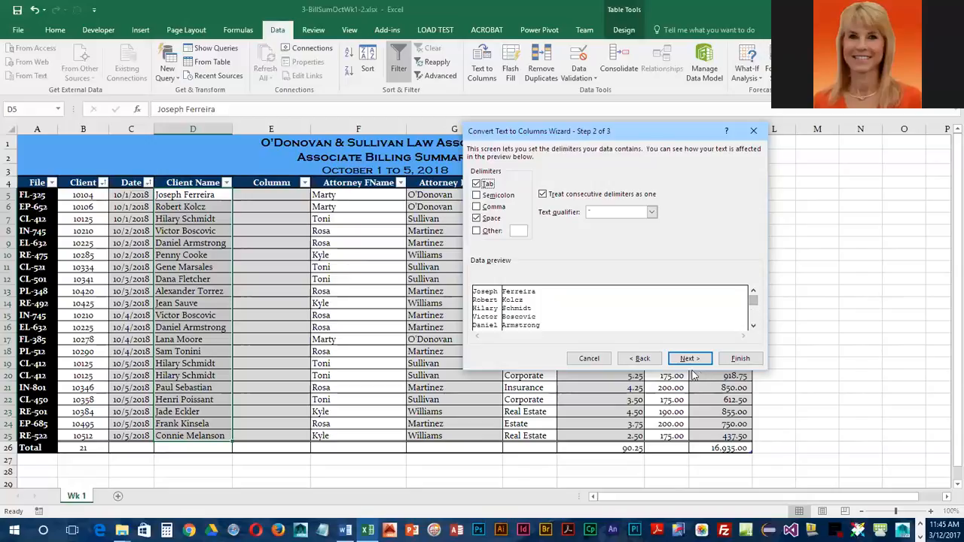
left_click(740, 360)
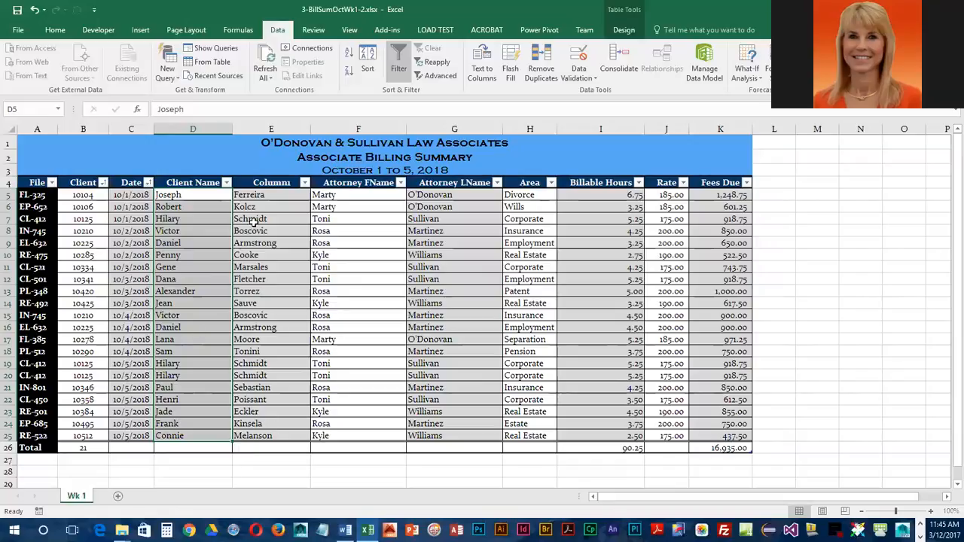
Enter the column headers Client Fname in D4 and Client Lname in E4.
left_click(183, 182)
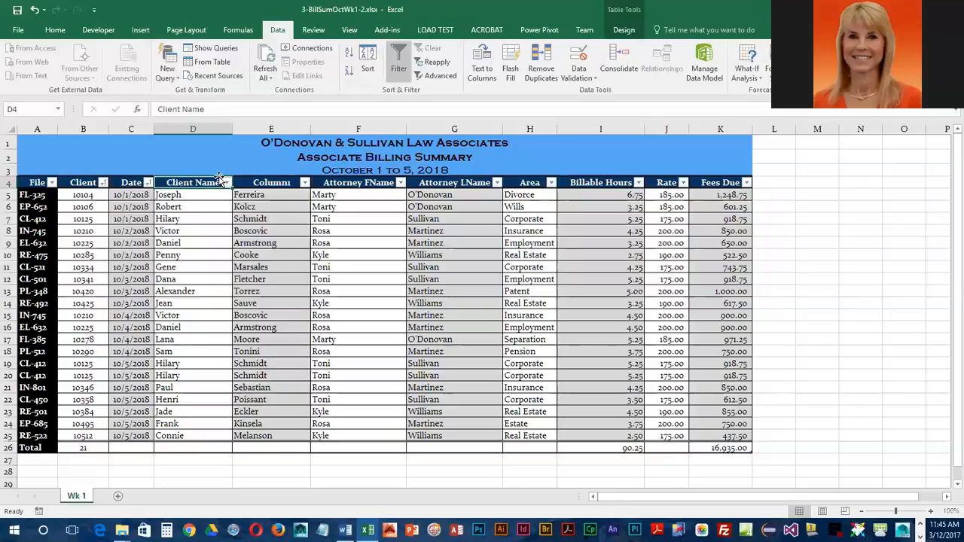
type("Cli")
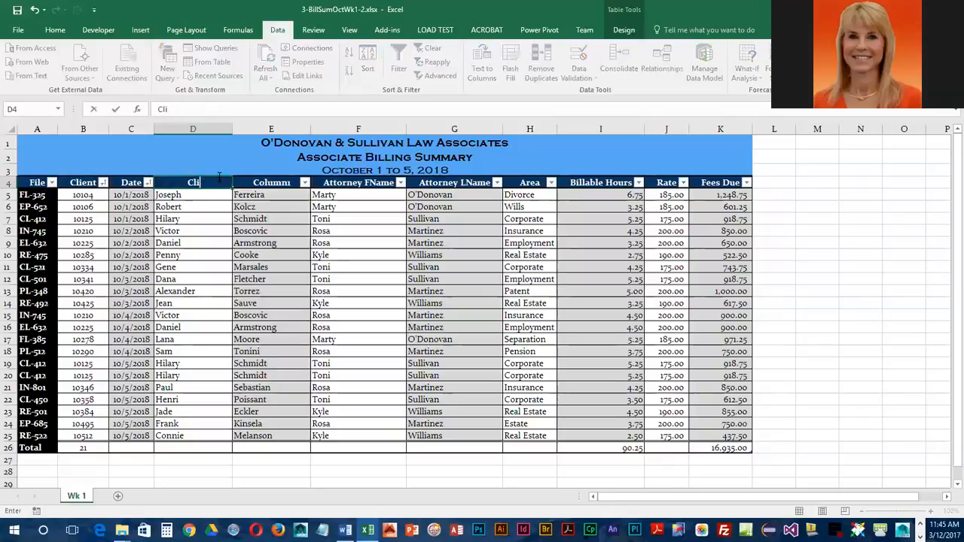
type("ent FName")
left_click(267, 186)
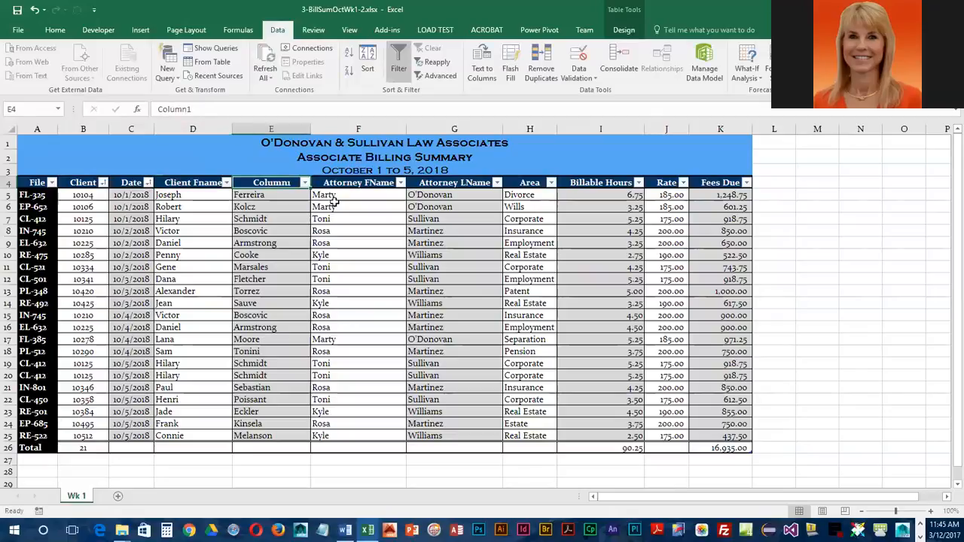
type("Clien")
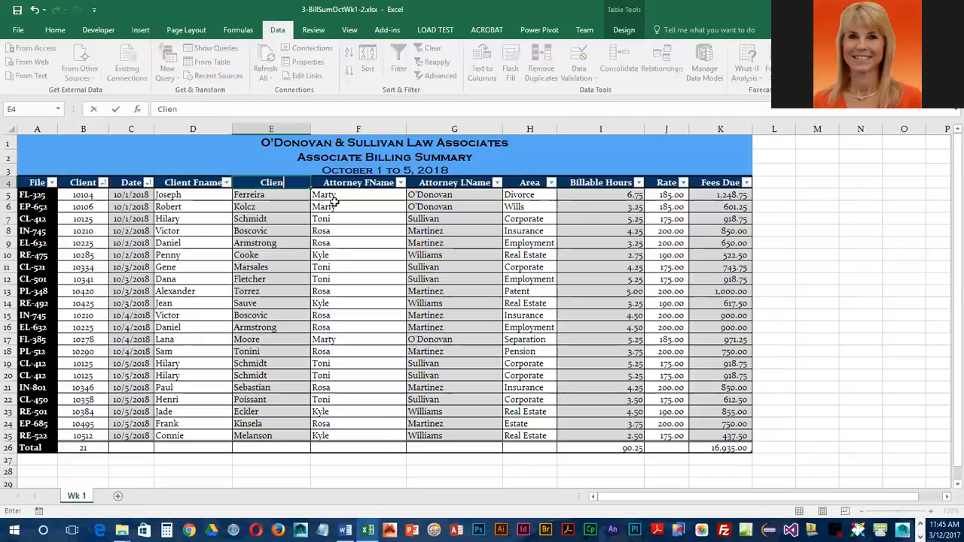
type("t LN")
key("BackSpace")
type("Name")
Correct the capitalisation of the header in D4 to Client FName.
double_click(199, 183)
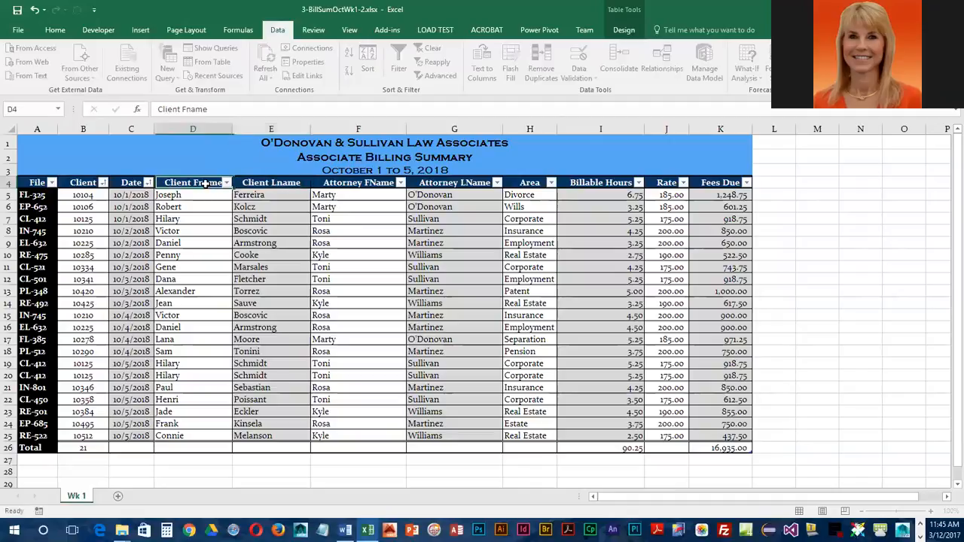
key("Delete")
type("N")
key("Return")
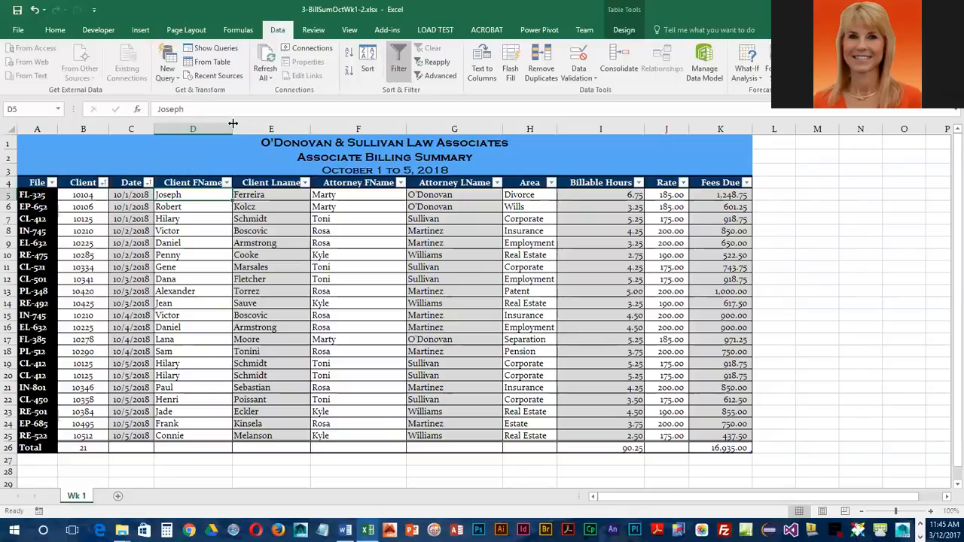
AutoFit the widths of columns D and E to their contents and save the workbook.
double_click(232, 123)
double_click(316, 123)
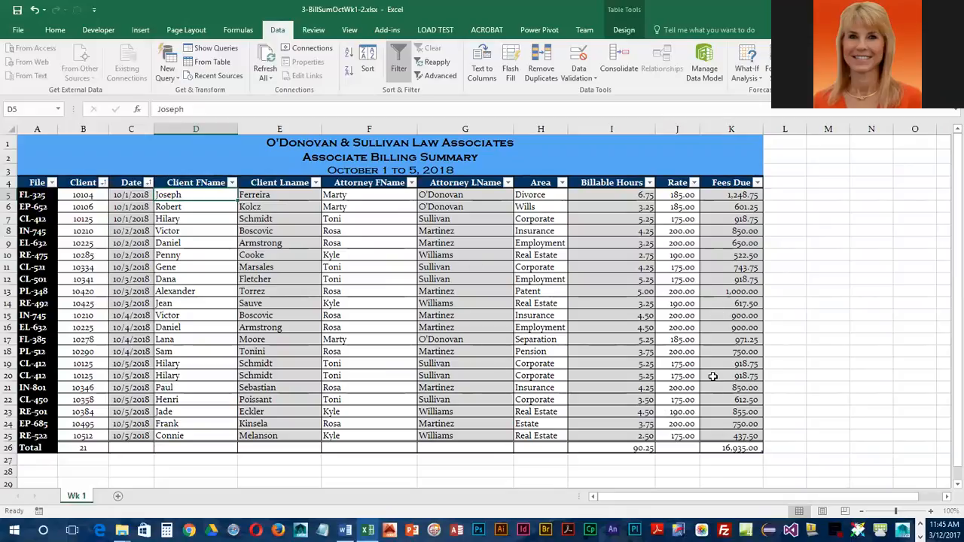
left_click(17, 11)
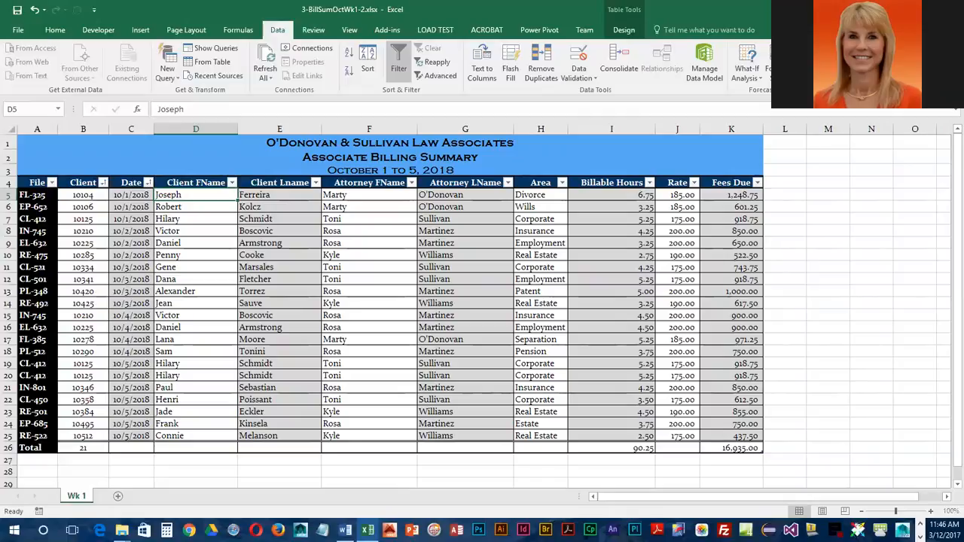